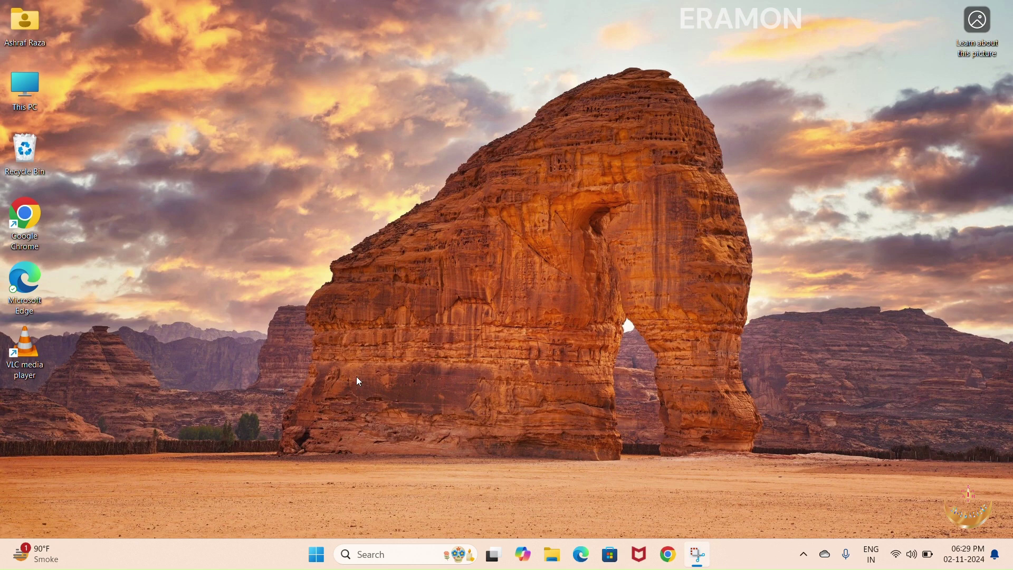
Launch Word from its pinned tile in the Windows Start menu.
{"action": "left_click", "coordinate": [318, 555]}
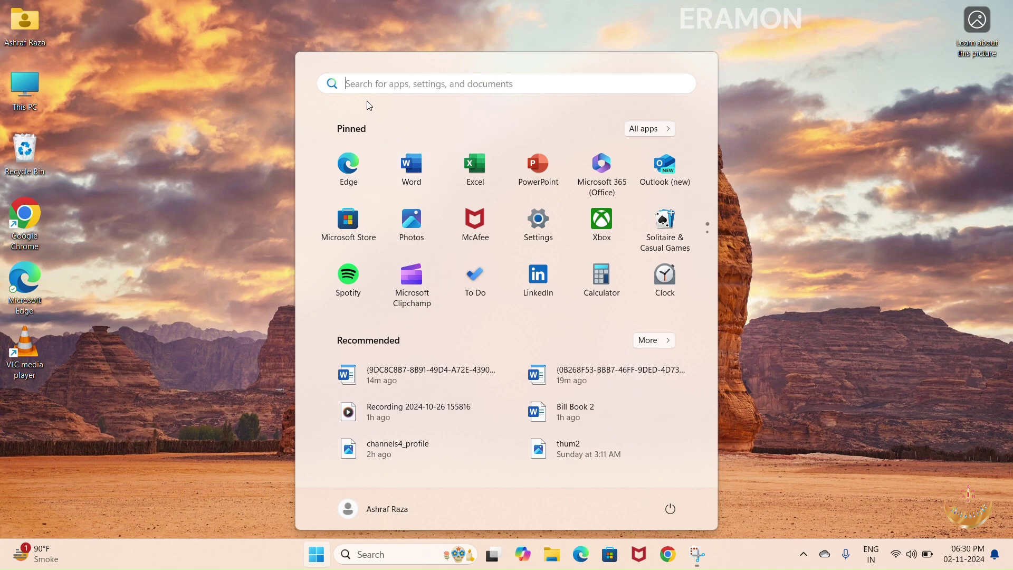
{"action": "left_click", "coordinate": [410, 170]}
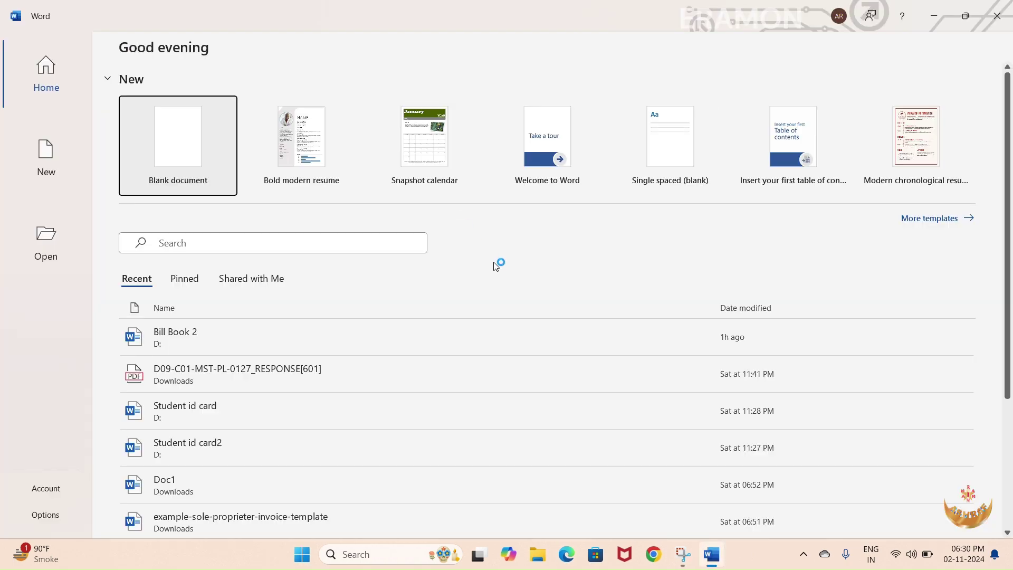
{"action": "mouse_move", "coordinate": [238, 373]}
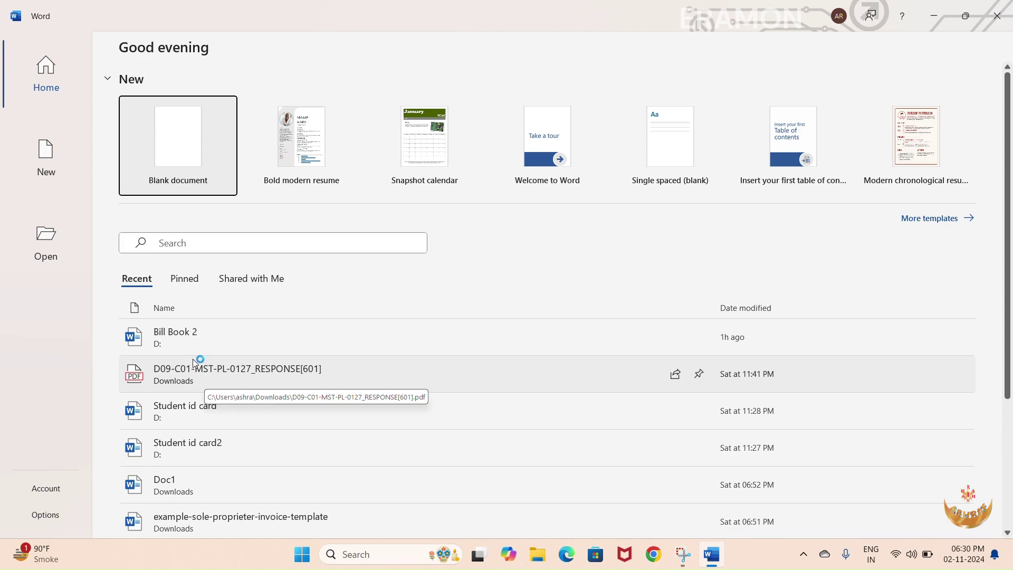
Browse the recent files, then open More templates to view Word's full template gallery.
{"action": "scroll", "coordinate": [185, 349], "scroll_direction": "down", "scroll_amount": 3}
{"action": "scroll", "coordinate": [187, 355], "scroll_direction": "up", "scroll_amount": 3}
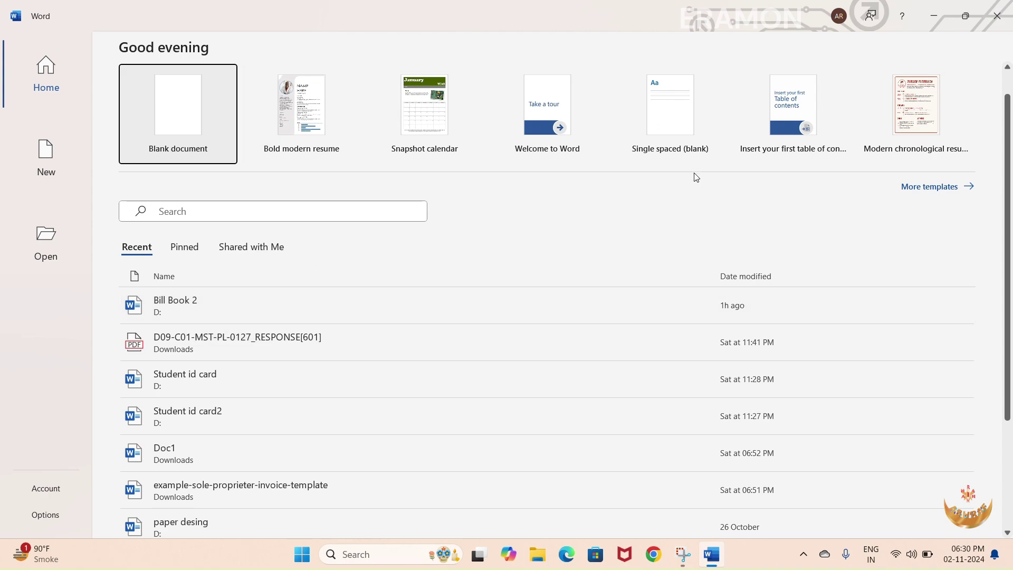
{"action": "left_click", "coordinate": [928, 186]}
{"action": "scroll", "coordinate": [352, 347], "scroll_direction": "down", "scroll_amount": 1}
{"action": "scroll", "coordinate": [351, 347], "scroll_direction": "up", "scroll_amount": 1}
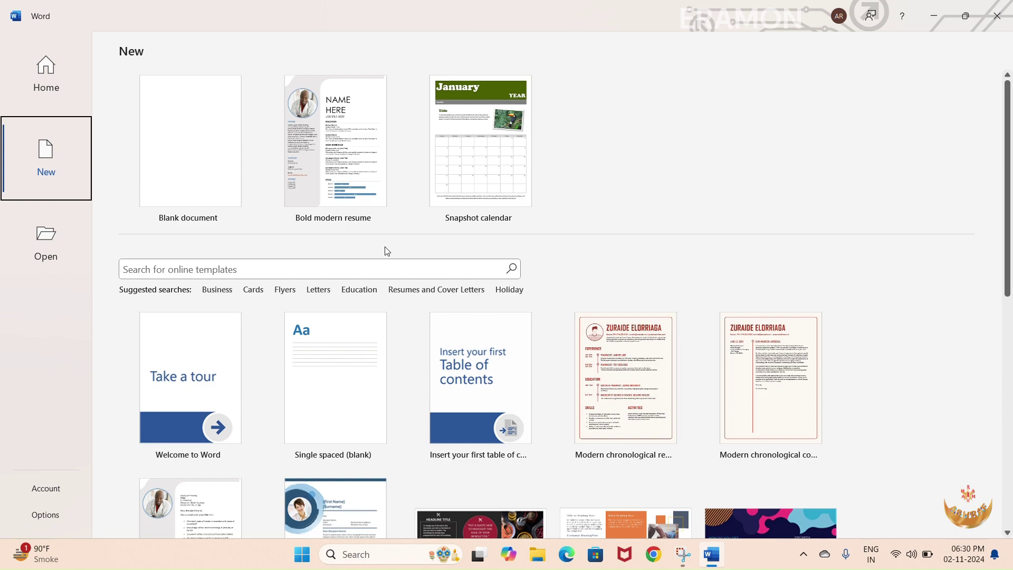
Create Document1 from Bold modern resume, close the info bar, and click into the Education text.
{"action": "left_click", "coordinate": [338, 167]}
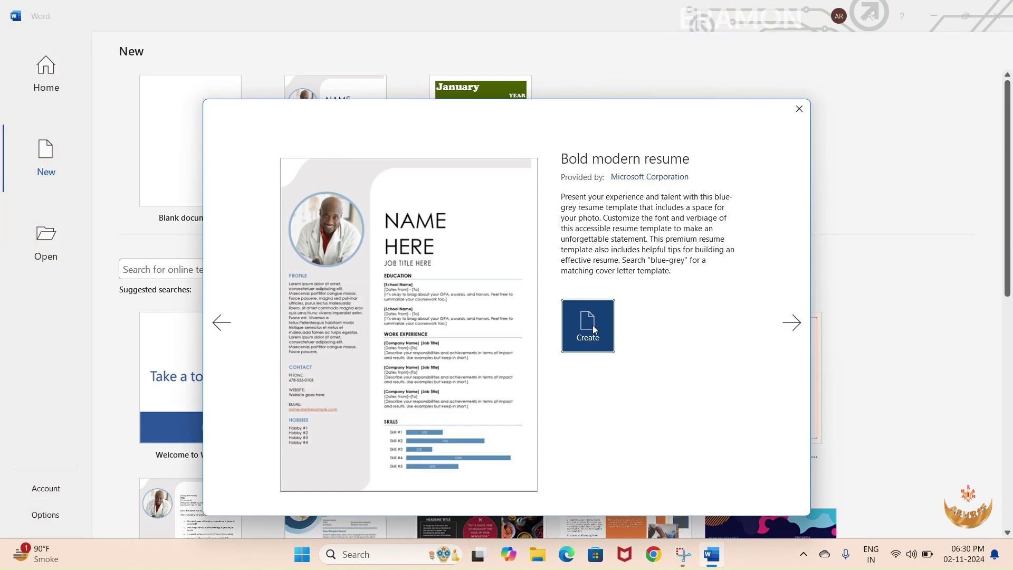
{"action": "left_click", "coordinate": [592, 325]}
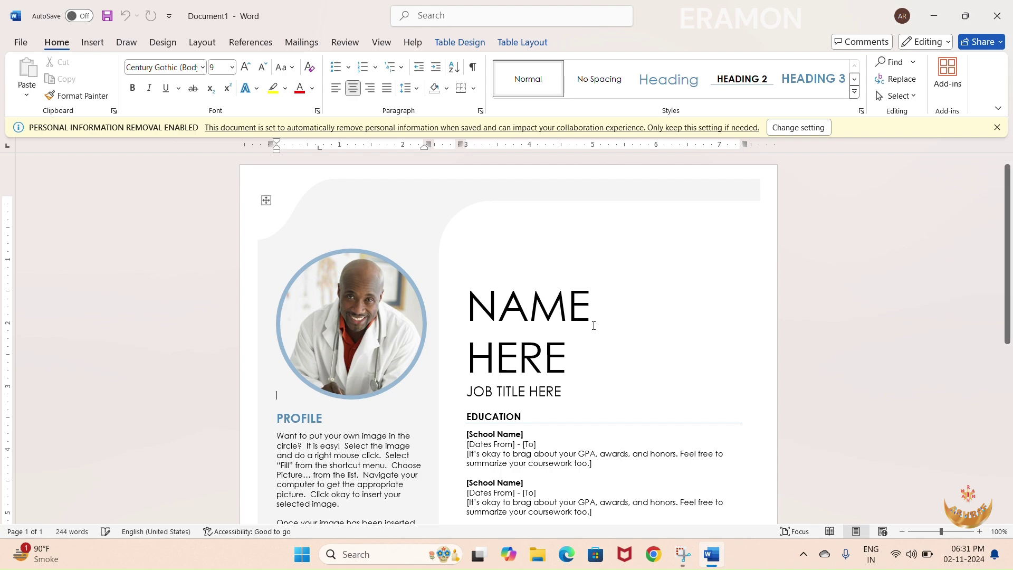
{"action": "left_click", "coordinate": [813, 127]}
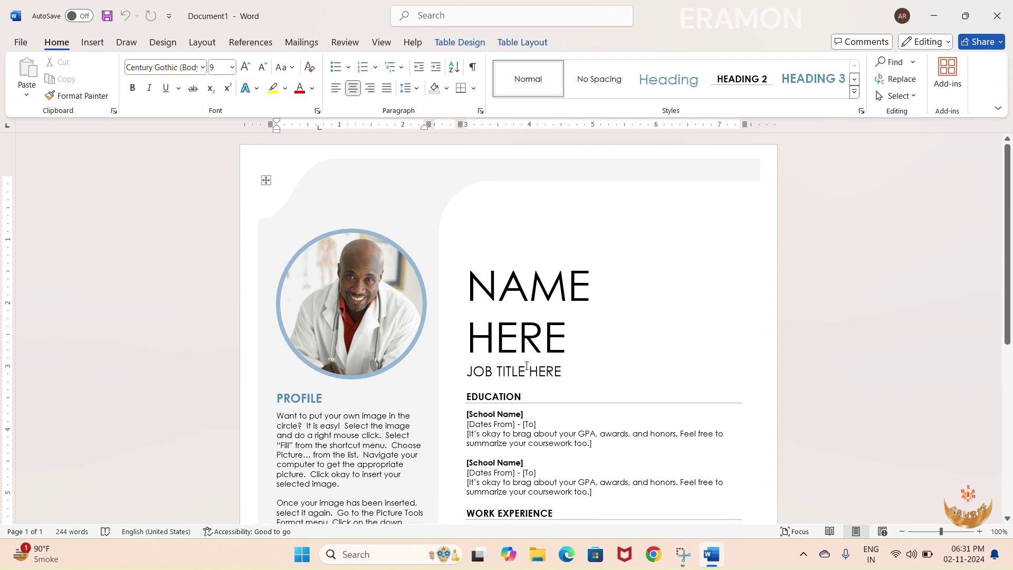
{"action": "scroll", "coordinate": [524, 320], "scroll_direction": "down", "scroll_amount": 2}
{"action": "left_click", "coordinate": [508, 375]}
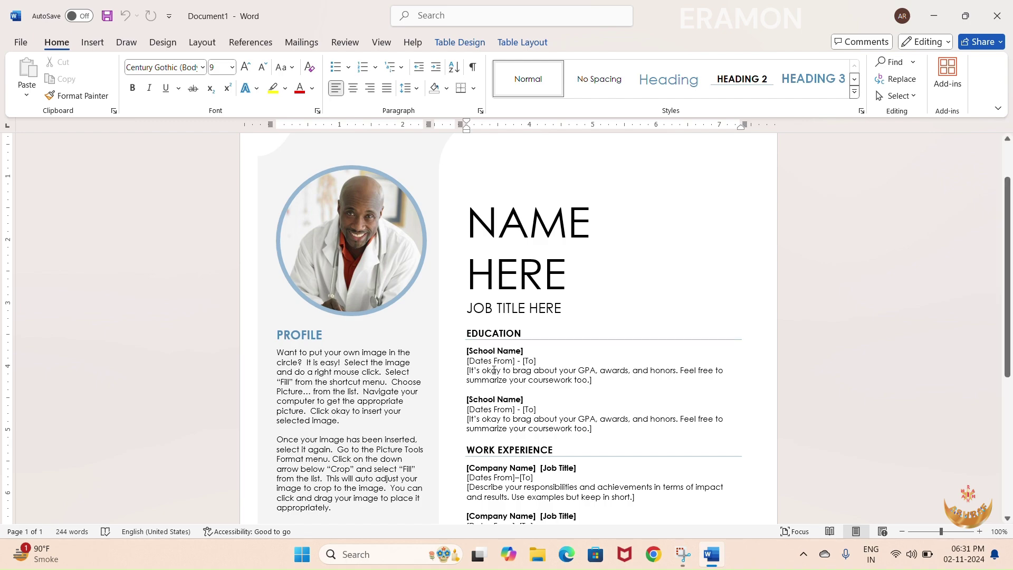
Close the resume without saving, relaunch Word from Start, and create a Blank document.
{"action": "left_click", "coordinate": [997, 16]}
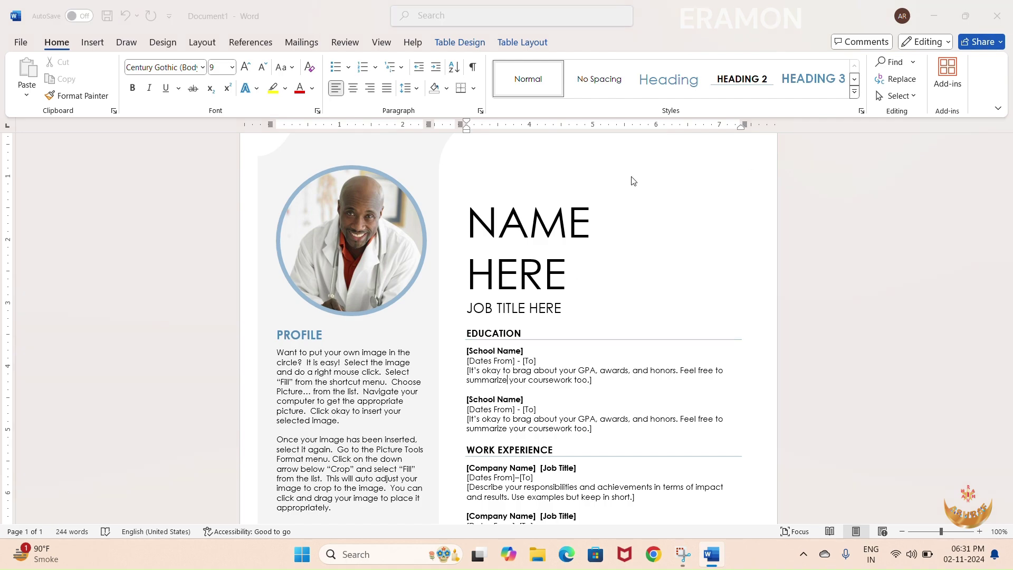
{"action": "left_click", "coordinate": [561, 349]}
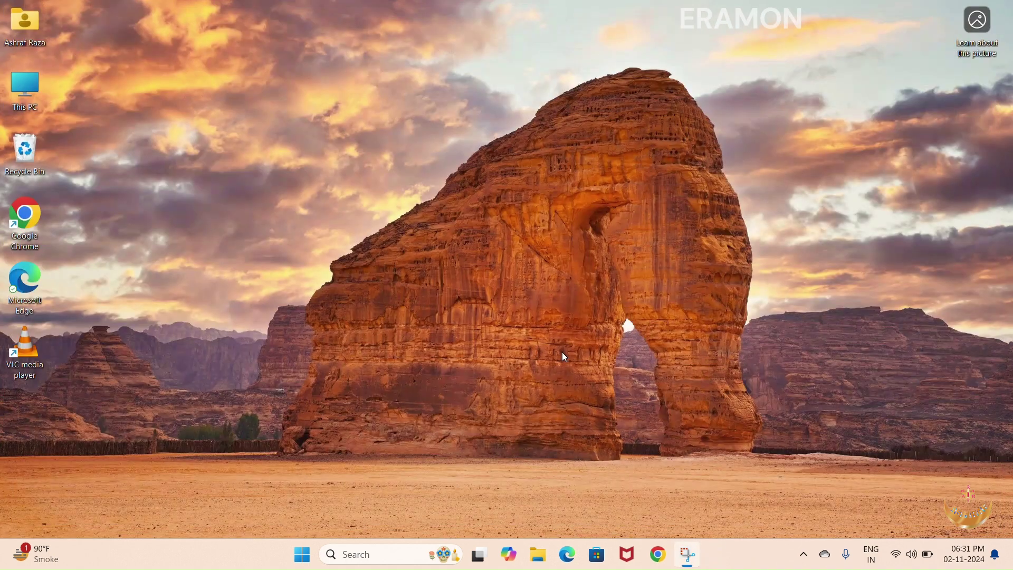
{"action": "left_click", "coordinate": [316, 554]}
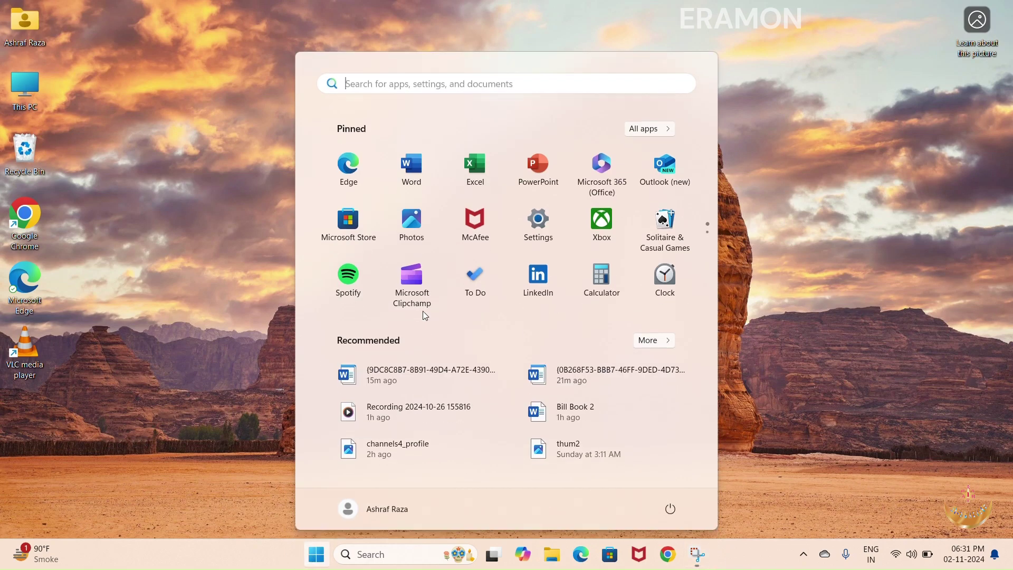
{"action": "left_click", "coordinate": [422, 166]}
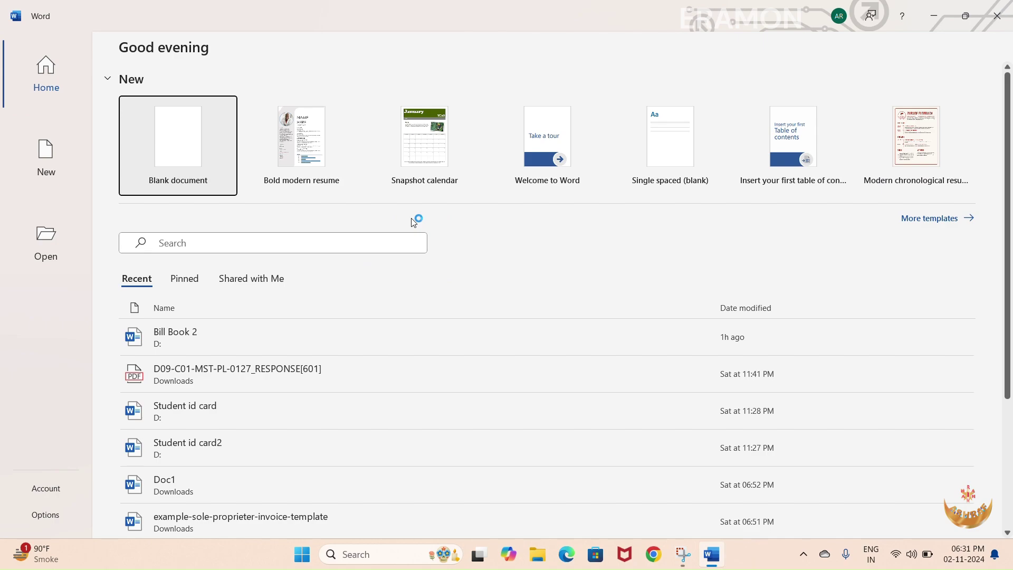
{"action": "left_click", "coordinate": [177, 147]}
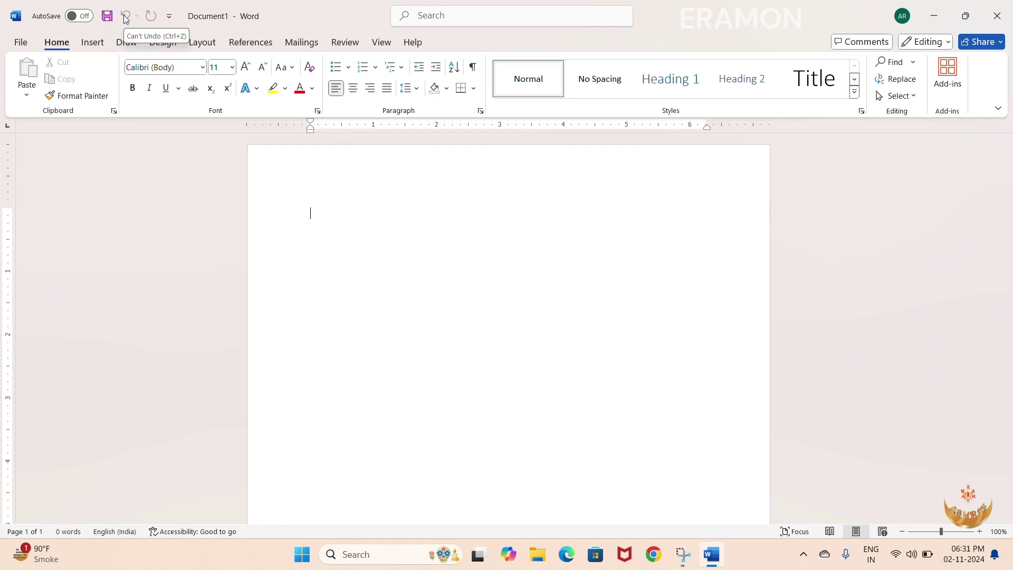
{"action": "left_click", "coordinate": [168, 19]}
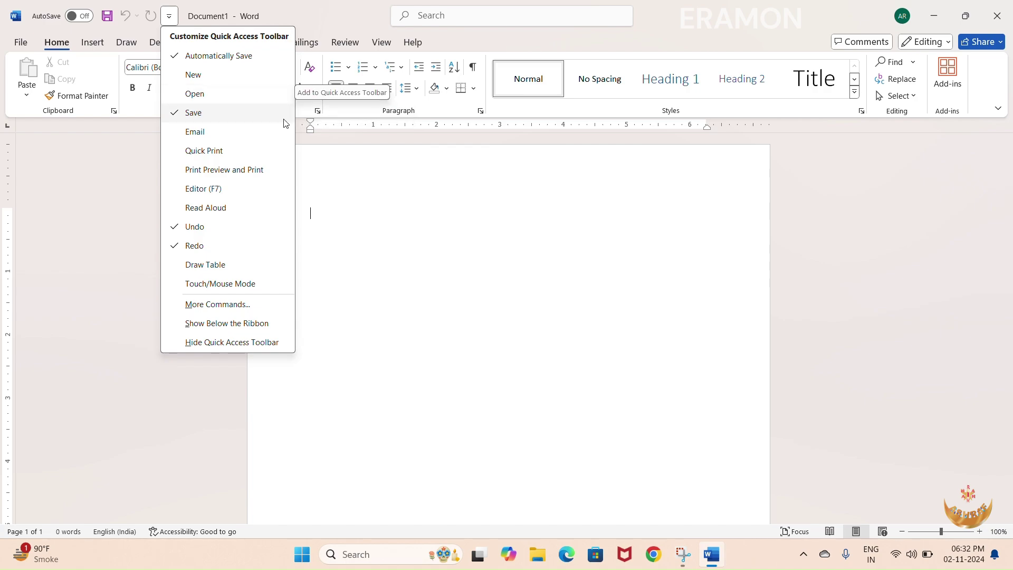
{"action": "left_click", "coordinate": [404, 165]}
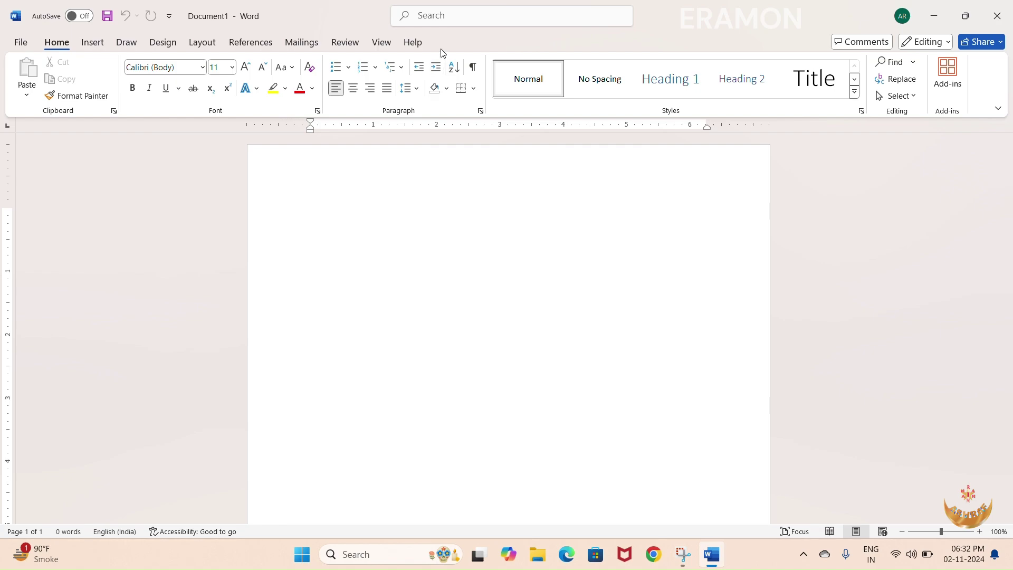
Switch the ribbon display to full-screen mode and return to the page.
{"action": "left_click", "coordinate": [998, 109]}
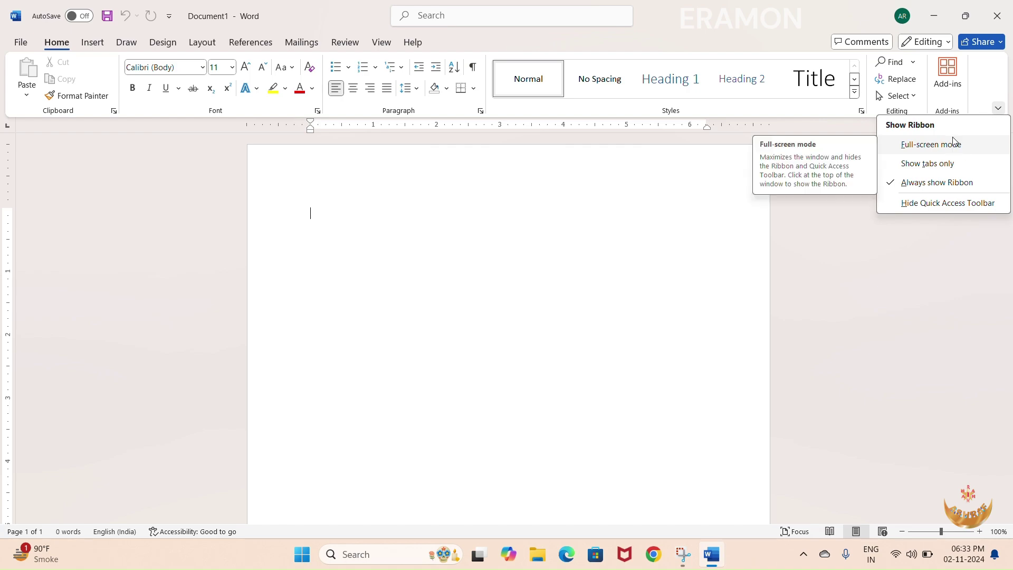
{"action": "left_click", "coordinate": [924, 153]}
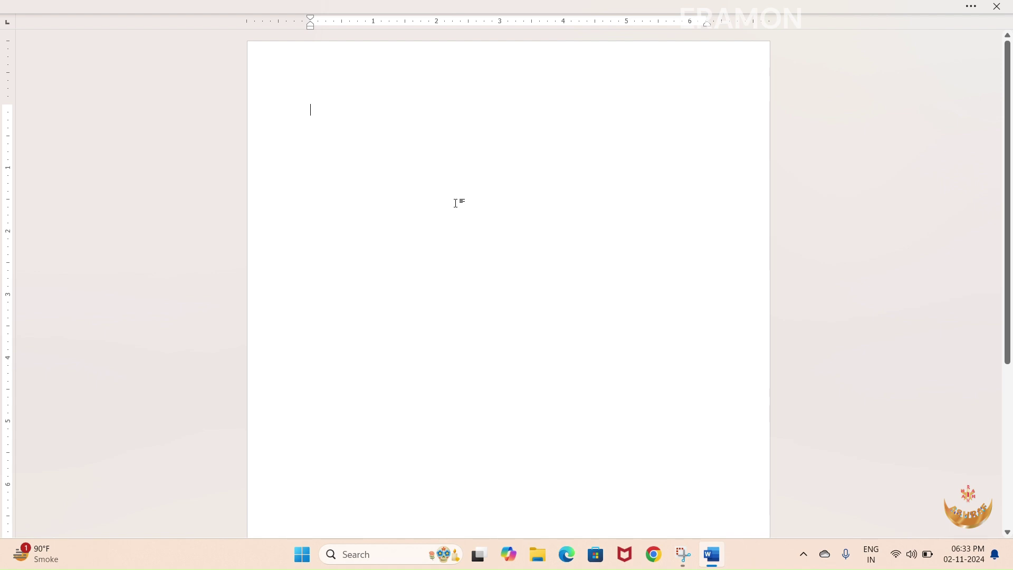
{"action": "mouse_move", "coordinate": [506, 4]}
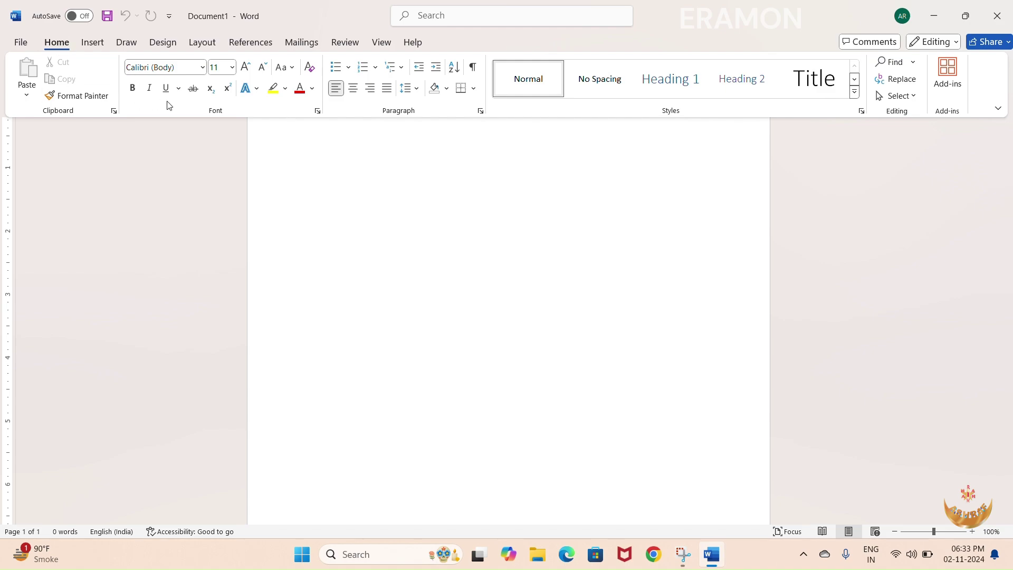
{"action": "left_click", "coordinate": [338, 169]}
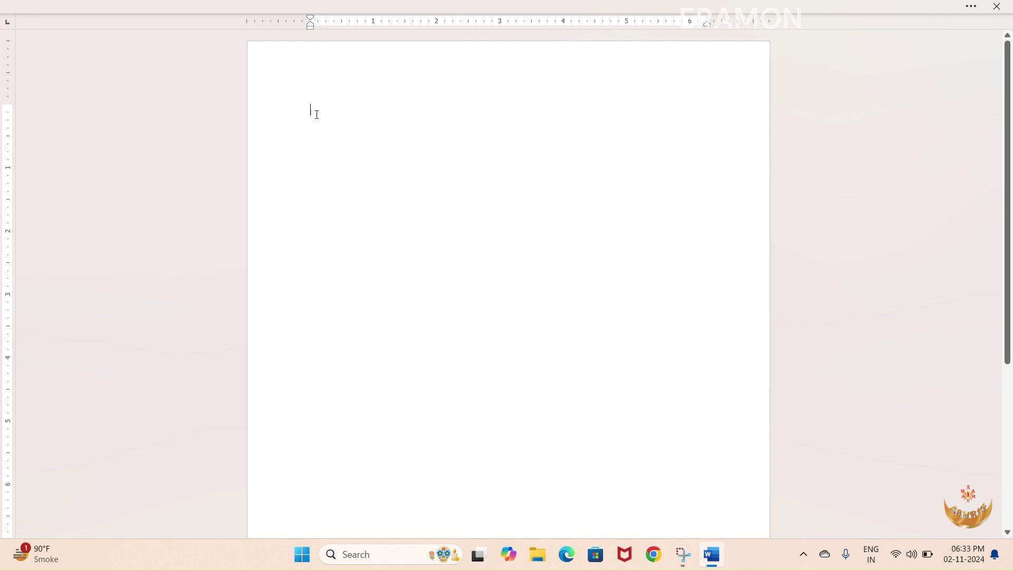
Reveal the ribbon, set it to Show tabs only, and drop down the Home tab.
{"action": "left_click", "coordinate": [271, 7]}
{"action": "left_click", "coordinate": [997, 108]}
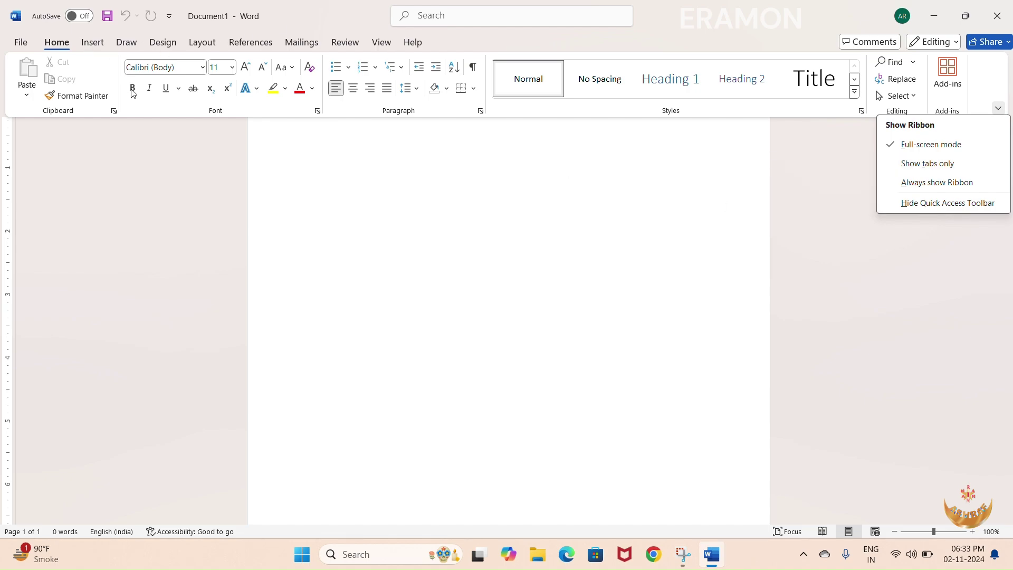
{"action": "left_click", "coordinate": [939, 164]}
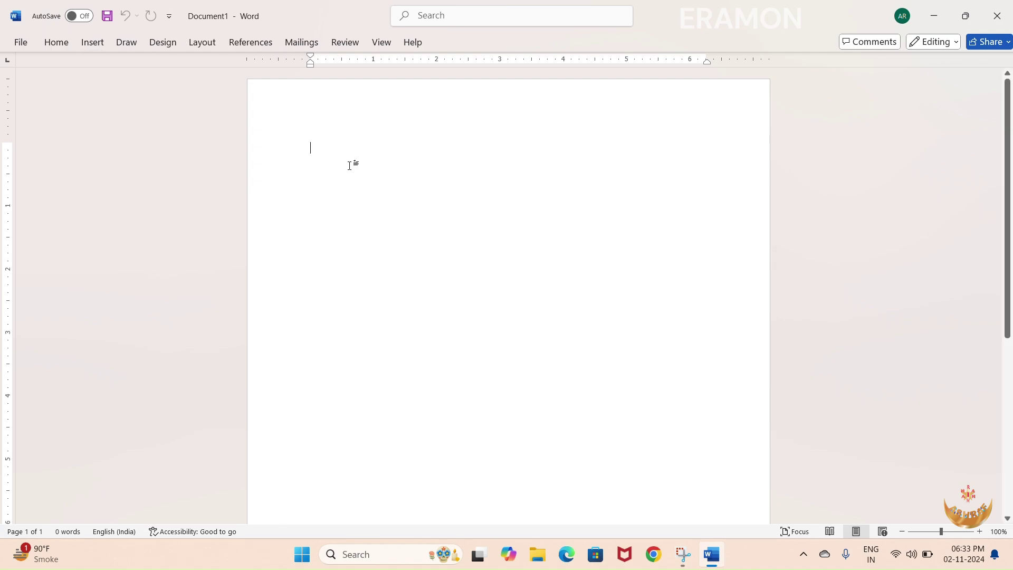
{"action": "left_click", "coordinate": [55, 45]}
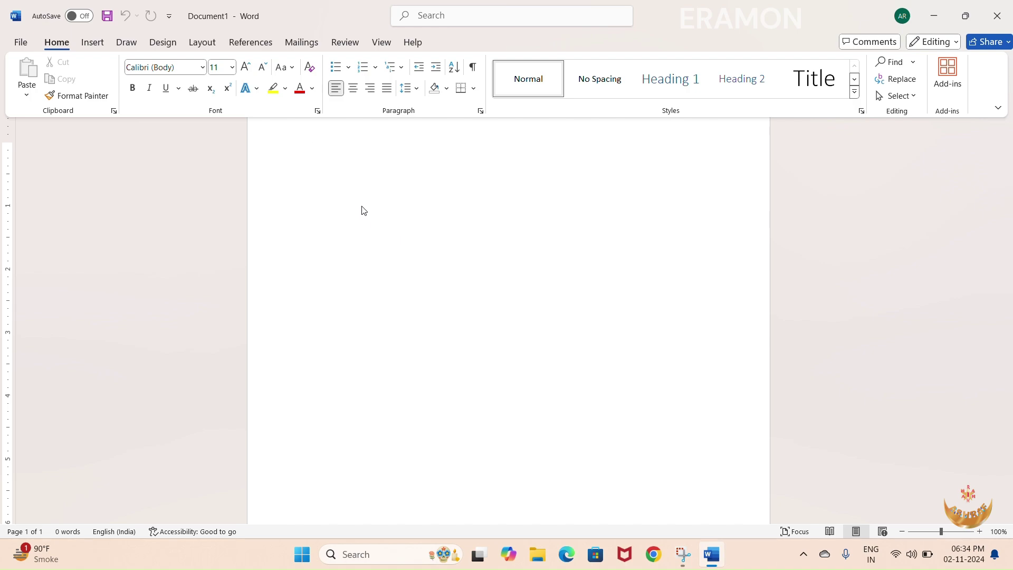
Set the ribbon to Always show Ribbon and hide the Quick Access Toolbar.
{"action": "left_click", "coordinate": [998, 108]}
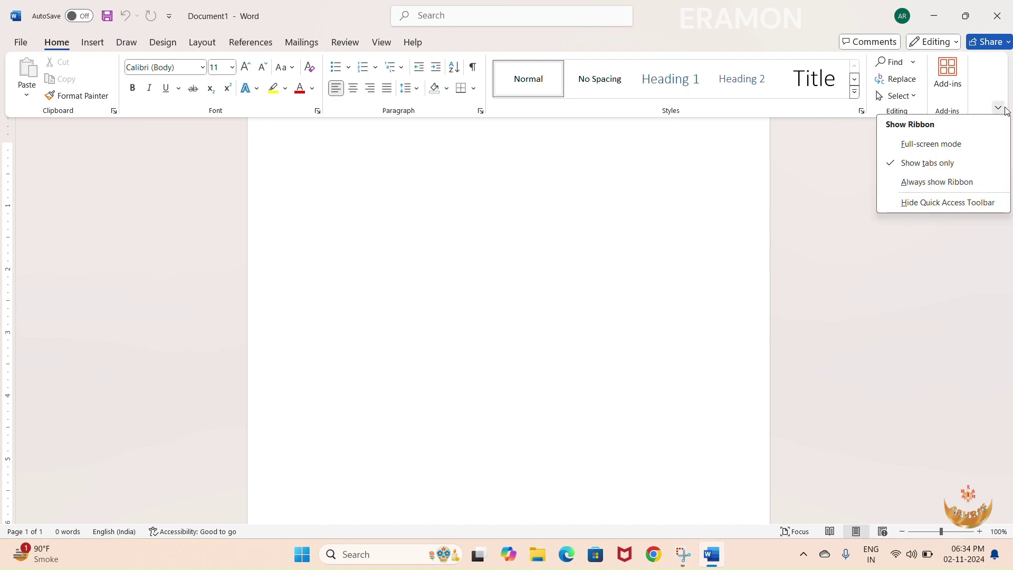
{"action": "left_click", "coordinate": [935, 182]}
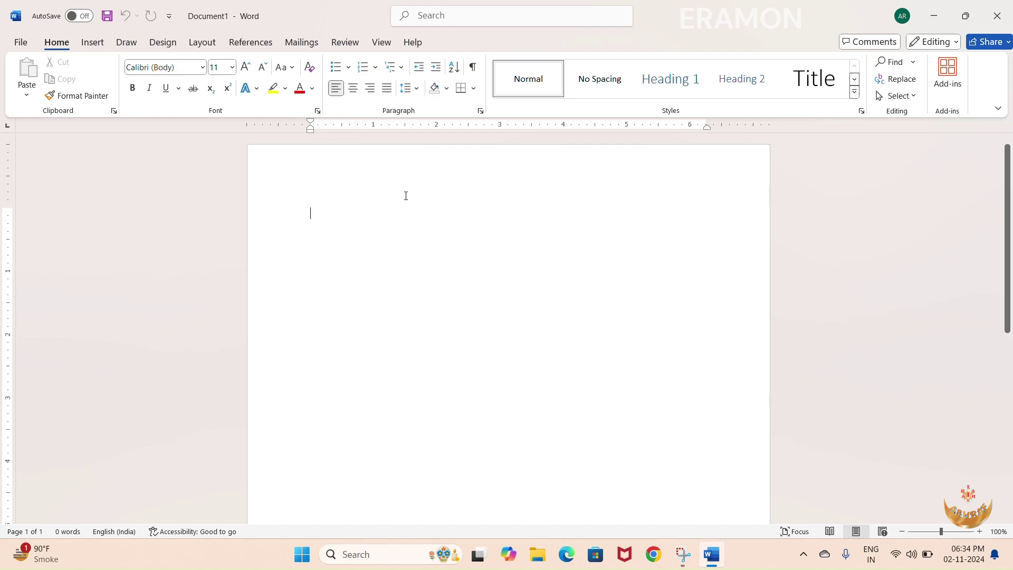
{"action": "left_click", "coordinate": [998, 110]}
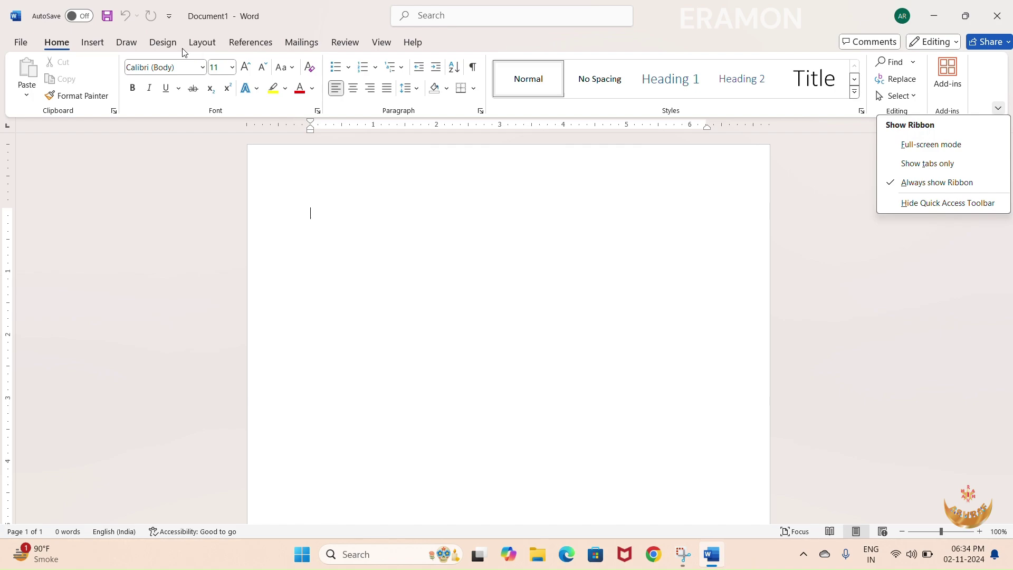
{"action": "left_click", "coordinate": [911, 204]}
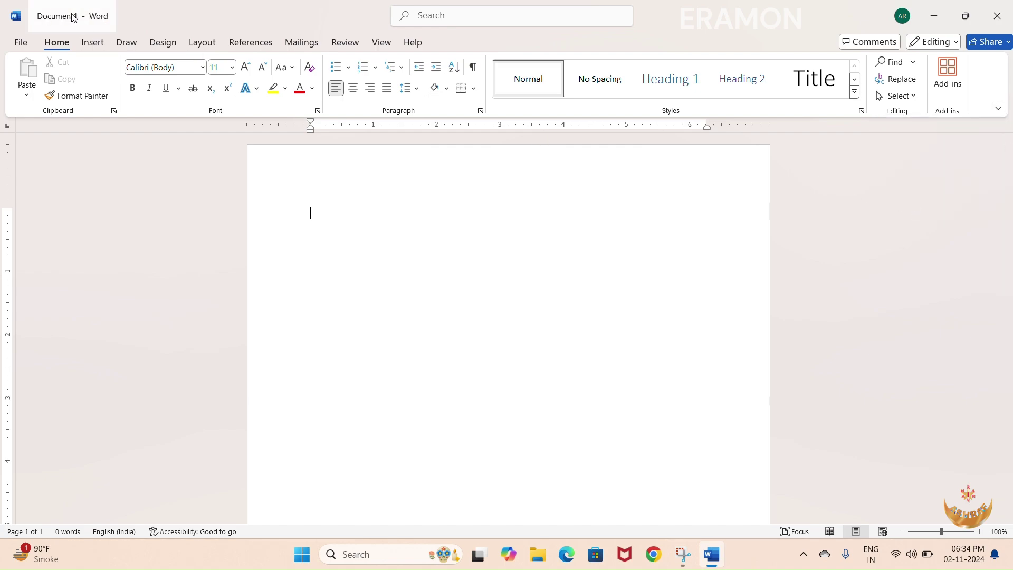
{"action": "left_click", "coordinate": [997, 108]}
Restore the Quick Access Toolbar and type 'Hello,' at the top of the blank page.
{"action": "left_click", "coordinate": [934, 202]}
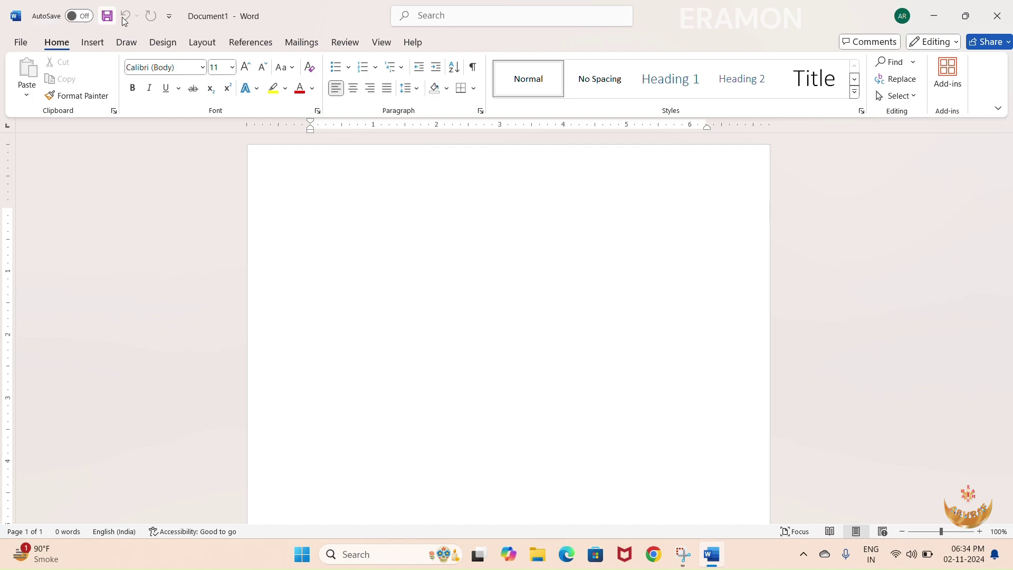
{"action": "type", "text": "Hello,"}
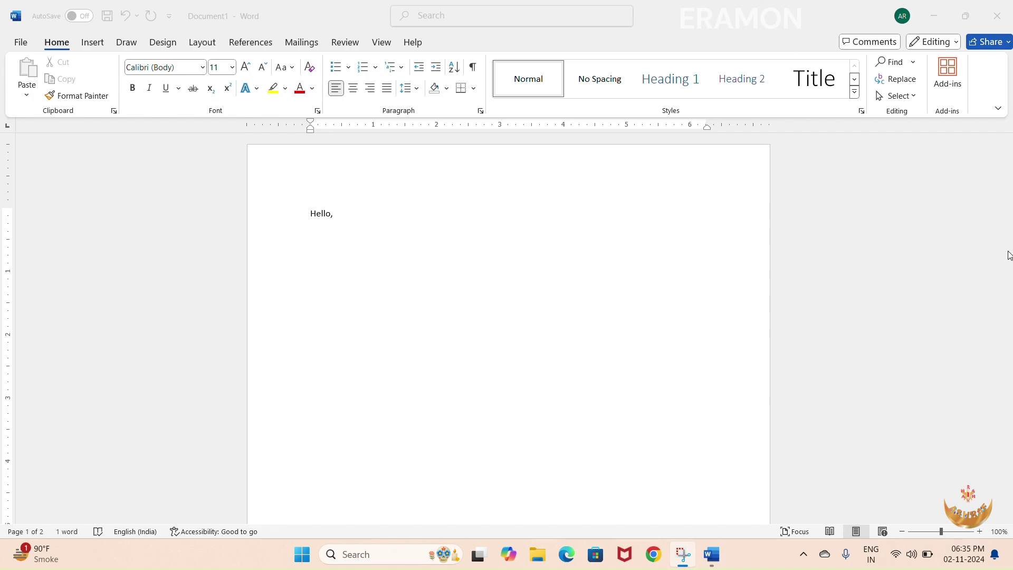
{"action": "left_click", "coordinate": [728, 246]}
{"action": "left_click_drag", "start_coordinate": [1005, 219], "coordinate": [1006, 223]}
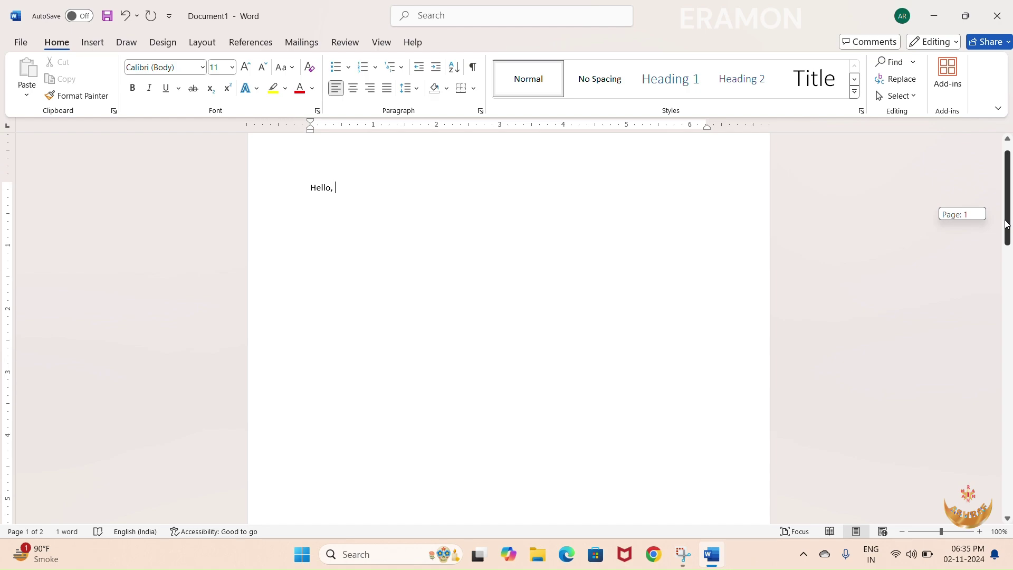
{"action": "left_click_drag", "start_coordinate": [1006, 223], "coordinate": [1007, 211]}
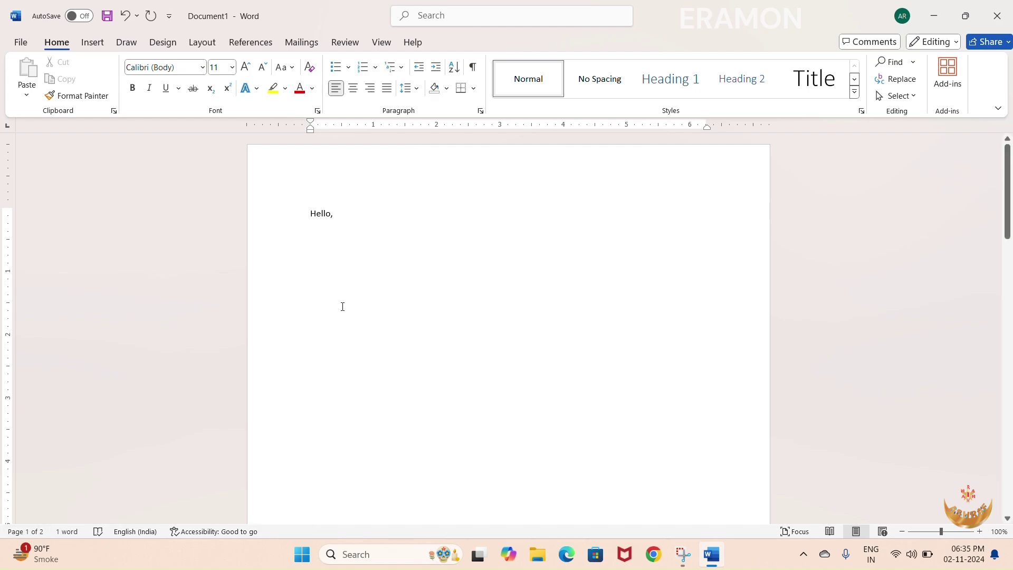
Add the word 'Hii' after 'Hello,' so the text reads 'Hello, Hii'.
{"action": "key", "text": "Return"}
{"action": "type", "text": "Hii"}
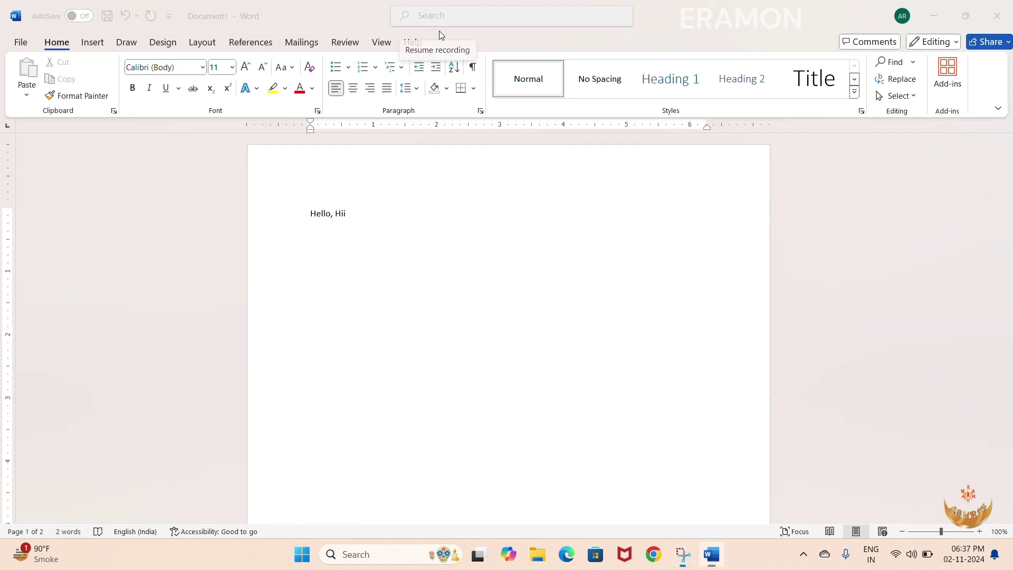
{"action": "left_click", "coordinate": [934, 21]}
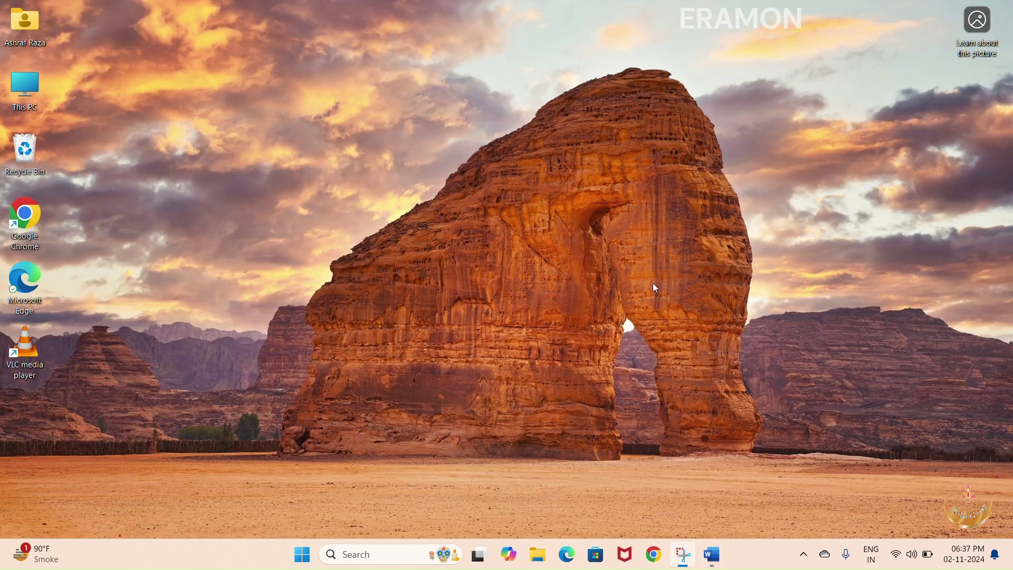
{"action": "left_click", "coordinate": [717, 548]}
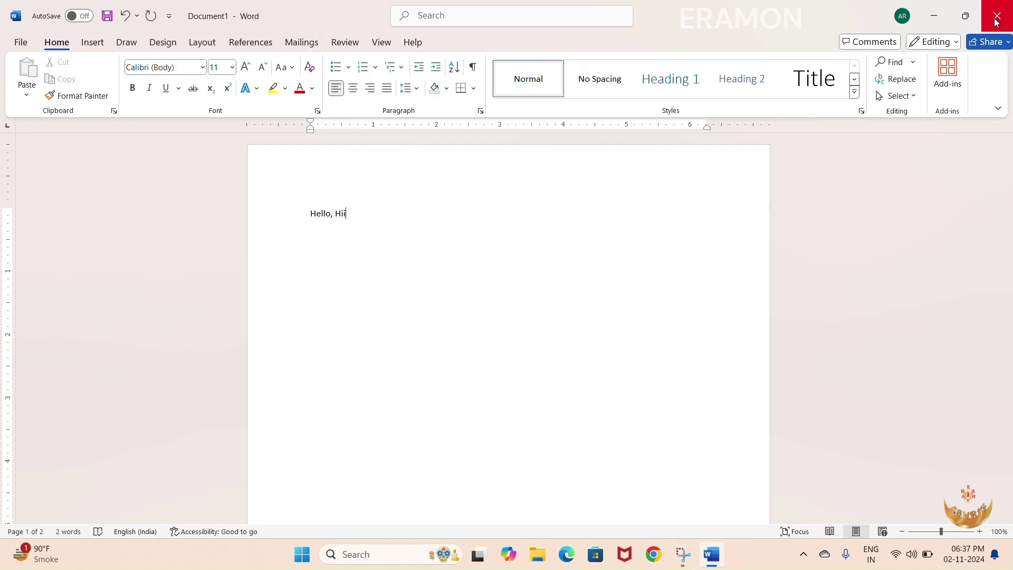
Close Document1 and choose Don't Save at the save prompt.
{"action": "left_click", "coordinate": [995, 21]}
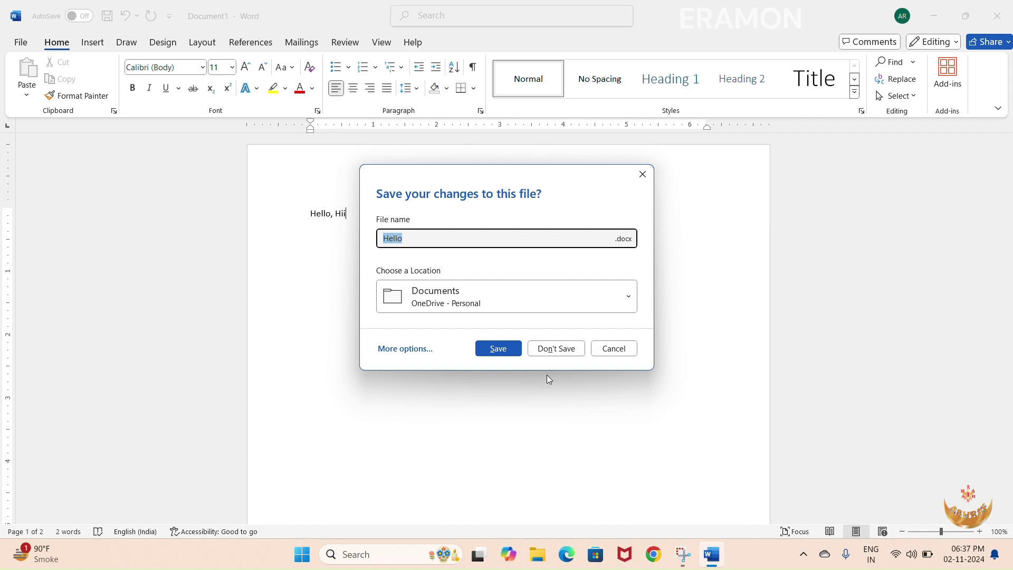
{"action": "left_click", "coordinate": [557, 350]}
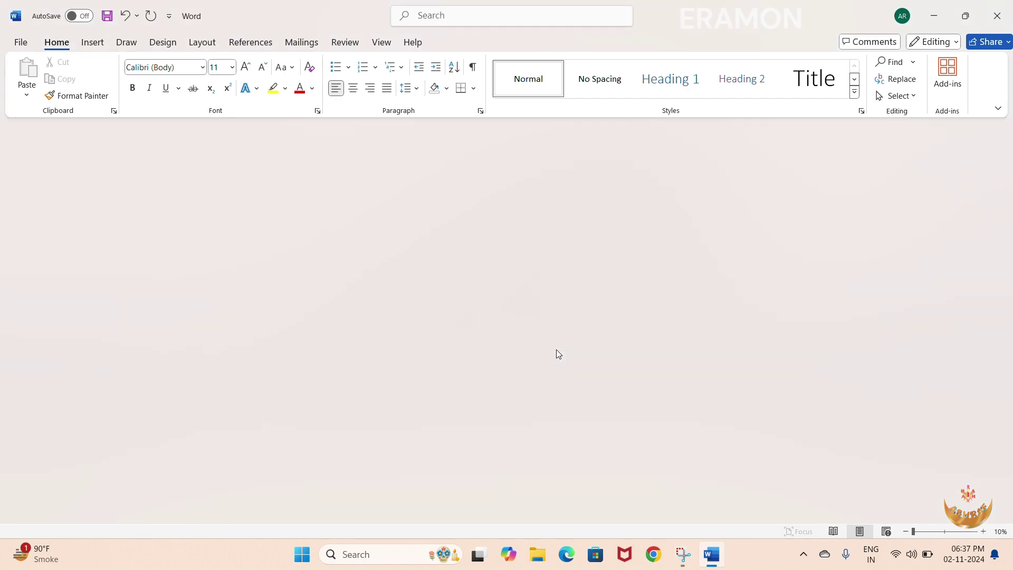